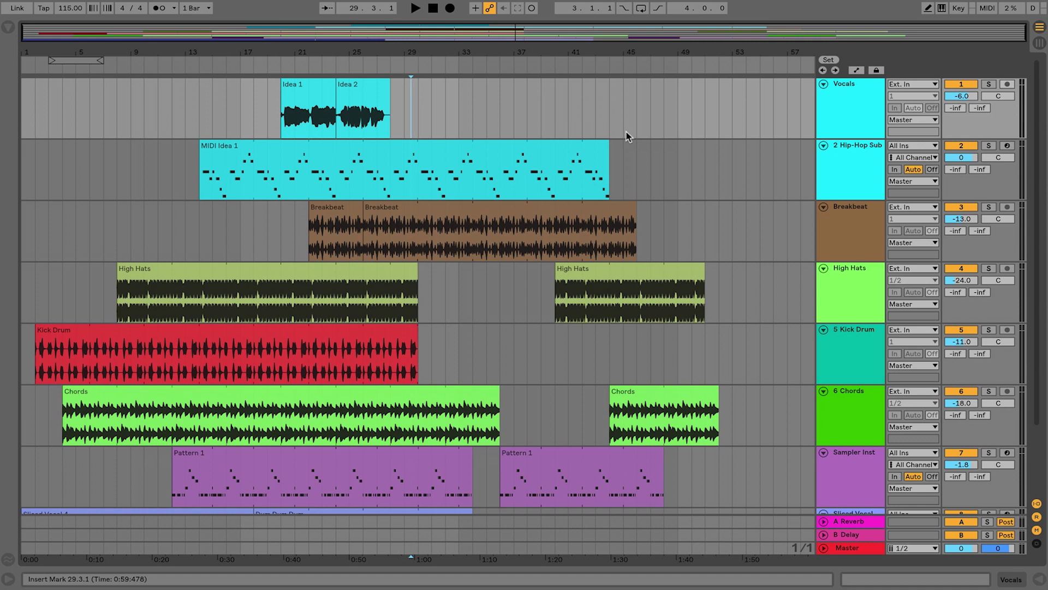
Save the Live set as 'Mooc Week 2 Arrangement' in Desktop > Mooc Week 2 Project
{"action": "scroll", "coordinate": [702, 152], "scroll_direction": "down", "scroll_amount": 3}
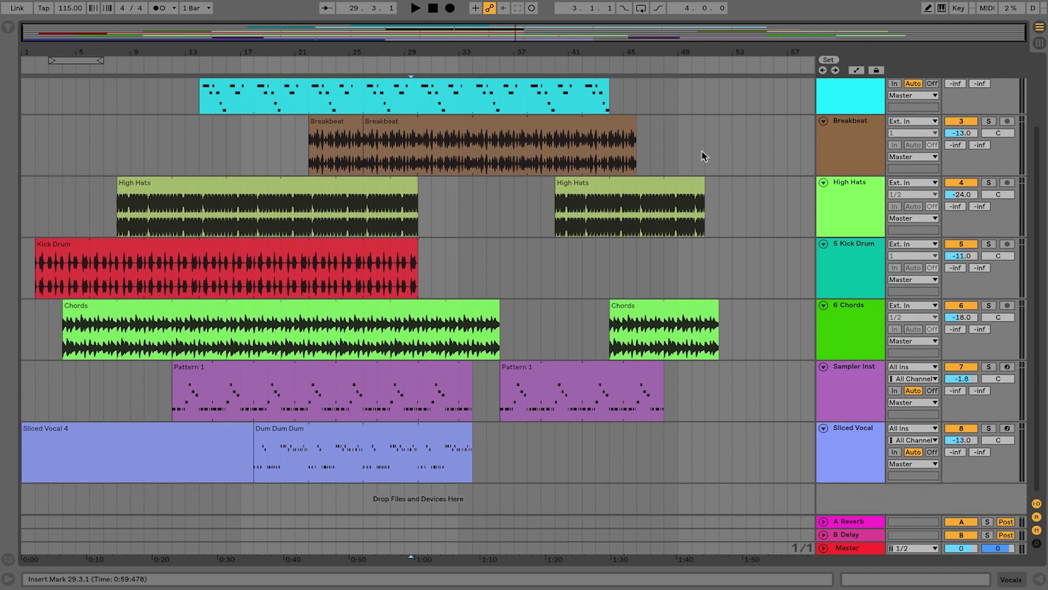
{"action": "scroll", "coordinate": [702, 152], "scroll_direction": "up", "scroll_amount": 3}
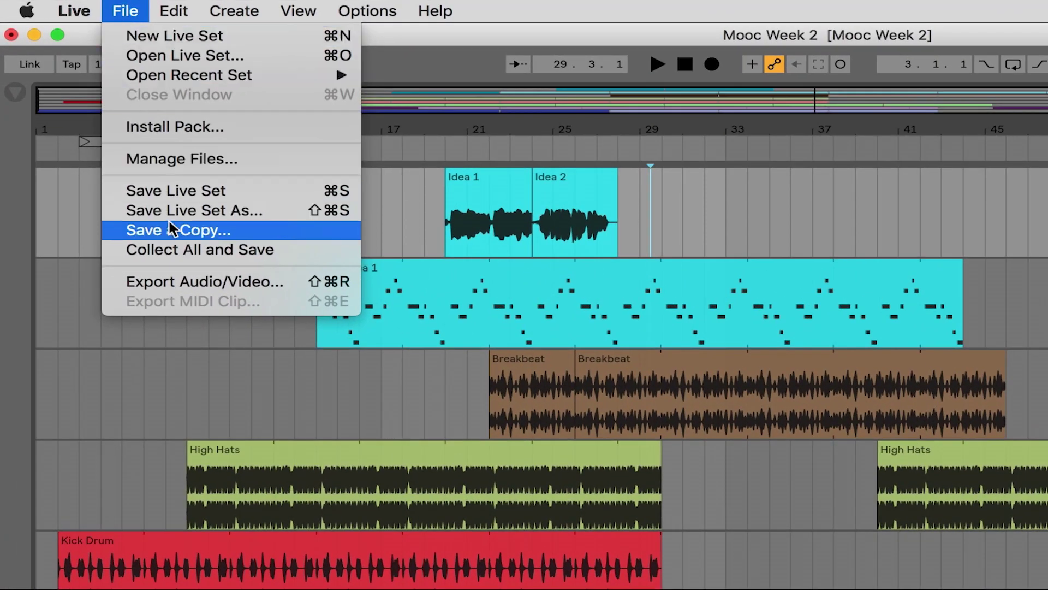
{"action": "left_click", "coordinate": [241, 216]}
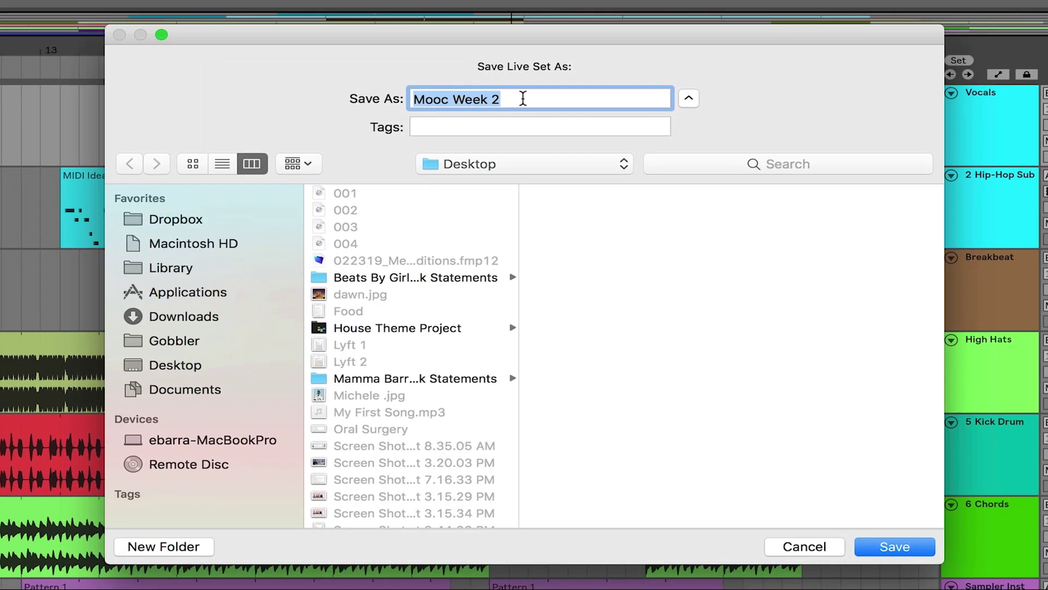
{"action": "left_click", "coordinate": [523, 98]}
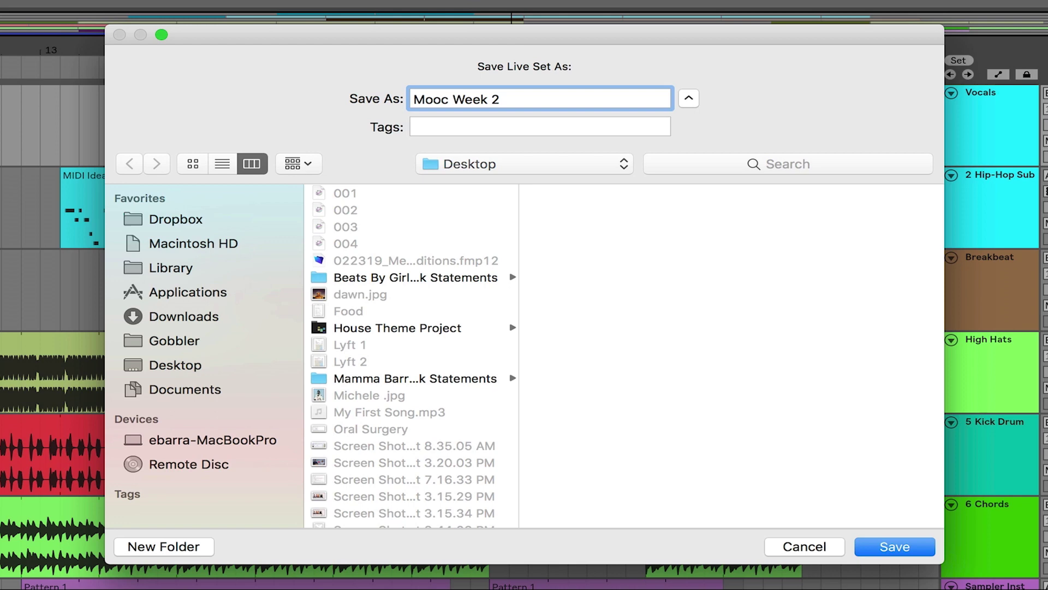
{"action": "type", "text": "Arrangm"}
{"action": "key", "text": "BackSpace"}
{"action": "type", "text": "ement"}
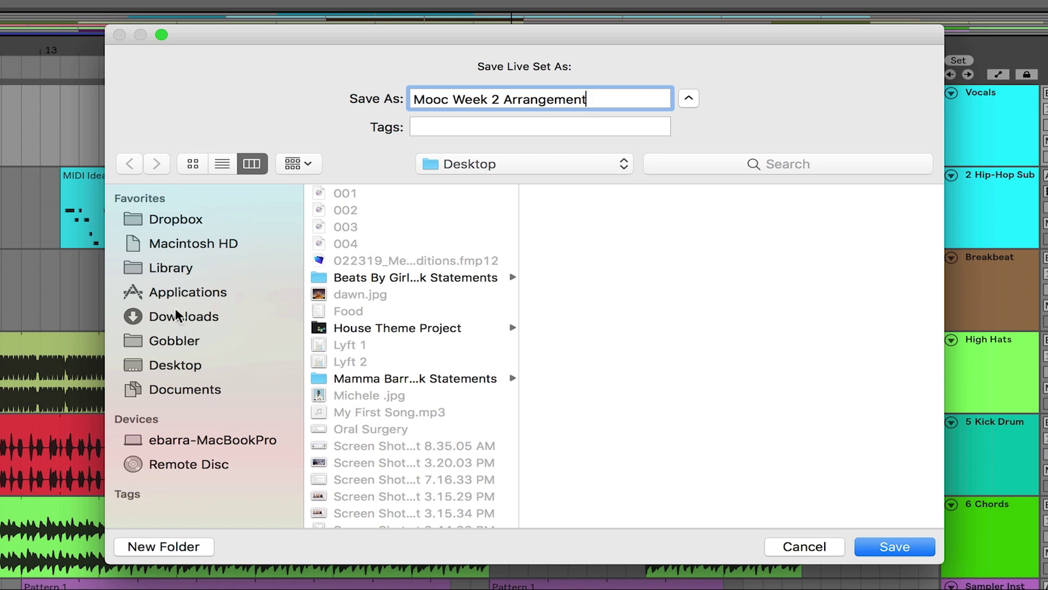
{"action": "left_click", "coordinate": [179, 359]}
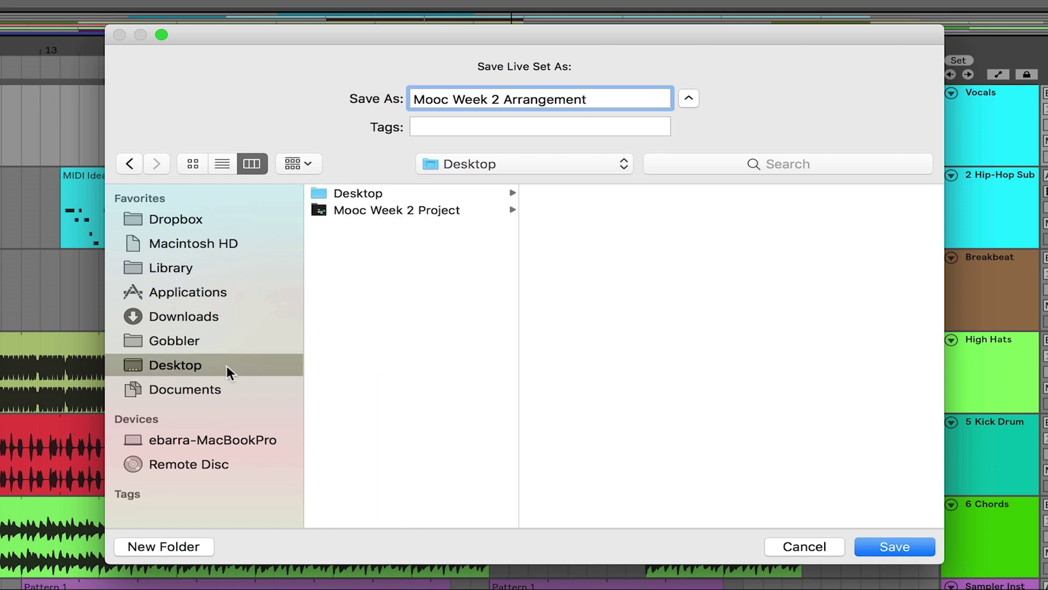
{"action": "left_click", "coordinate": [366, 210]}
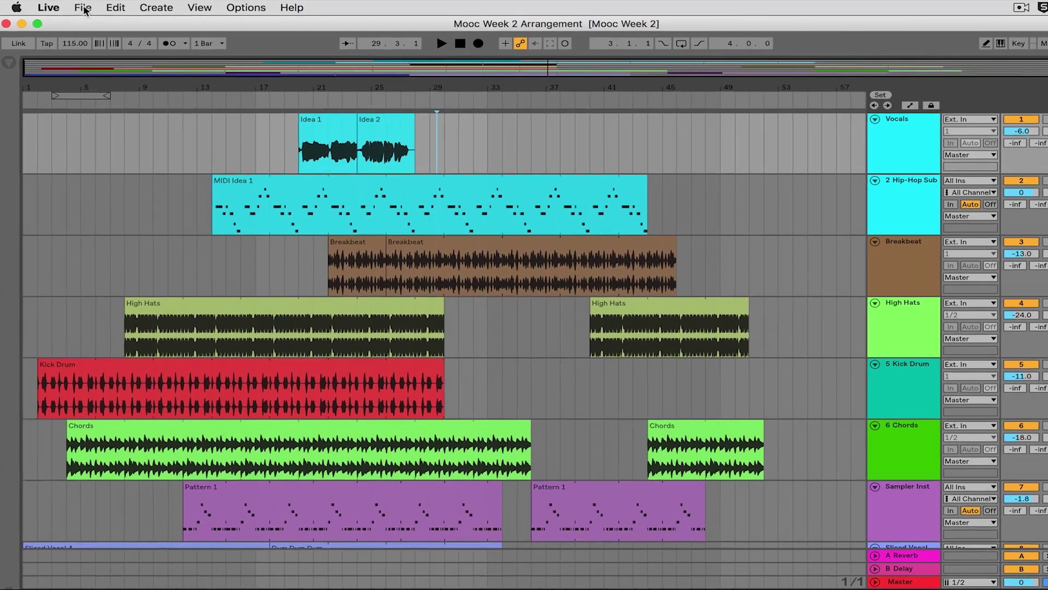
Run Collect All and Save, copying files from elsewhere and other projects into the project
{"action": "left_click", "coordinate": [124, 13]}
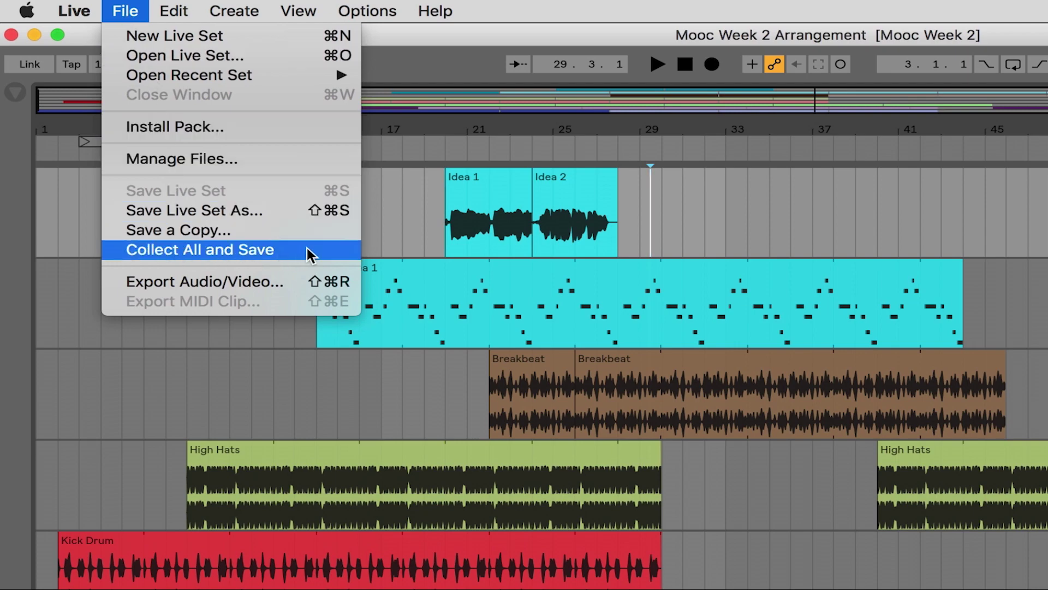
{"action": "left_click", "coordinate": [185, 251]}
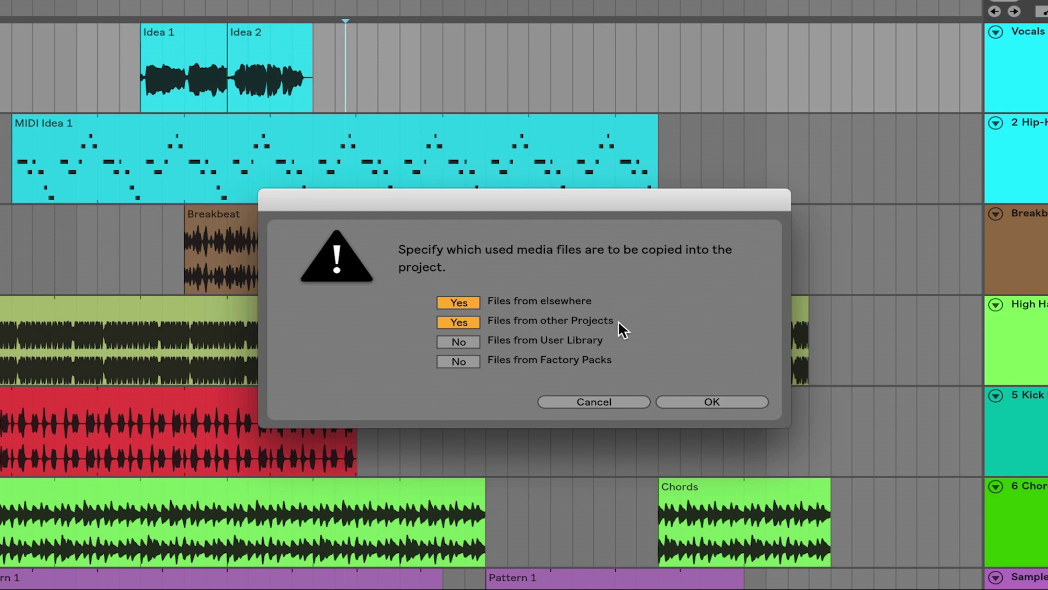
{"action": "left_click", "coordinate": [725, 402]}
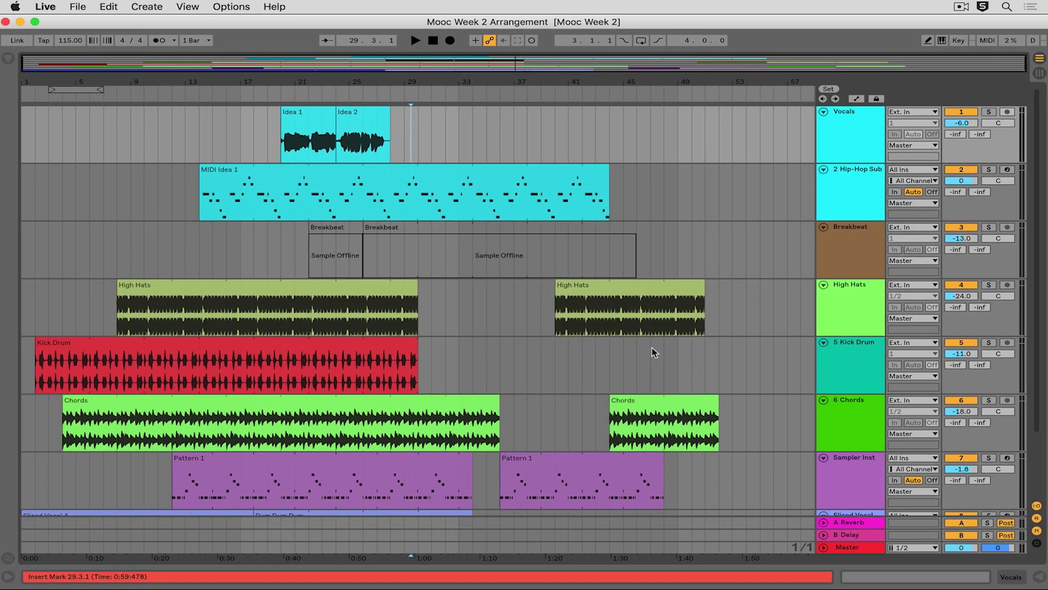
{"action": "left_click", "coordinate": [694, 238]}
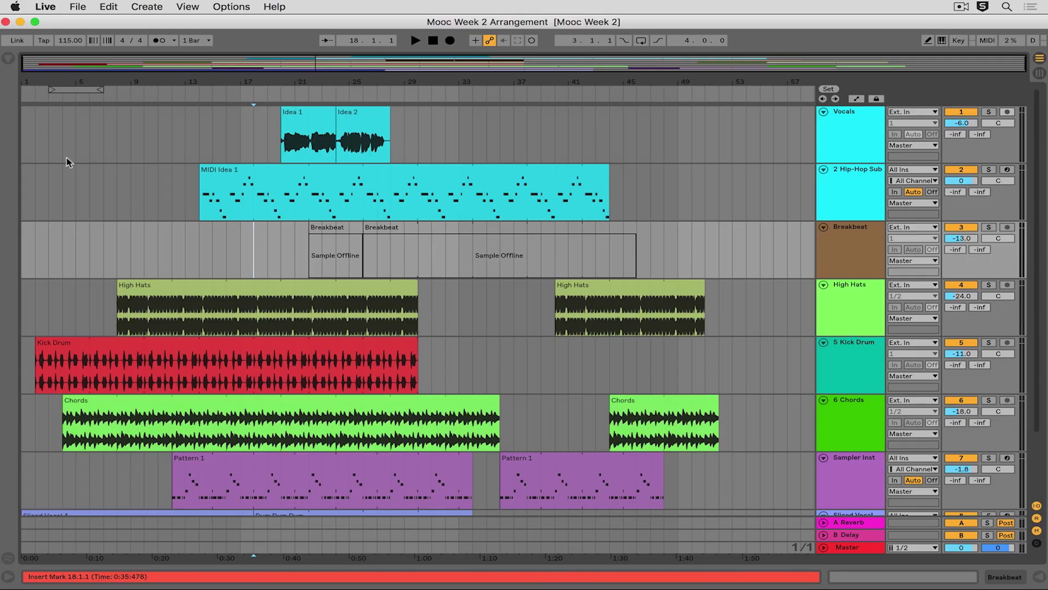
Open Manage Files for the whole project and list the two missing Track03 files
{"action": "left_click", "coordinate": [78, 7]}
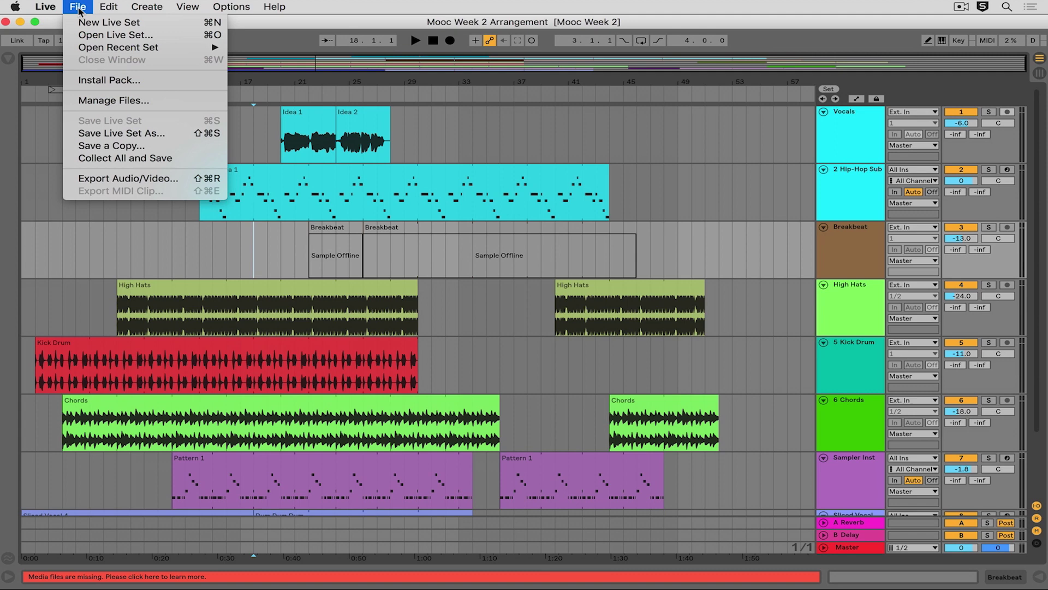
{"action": "left_click", "coordinate": [112, 101]}
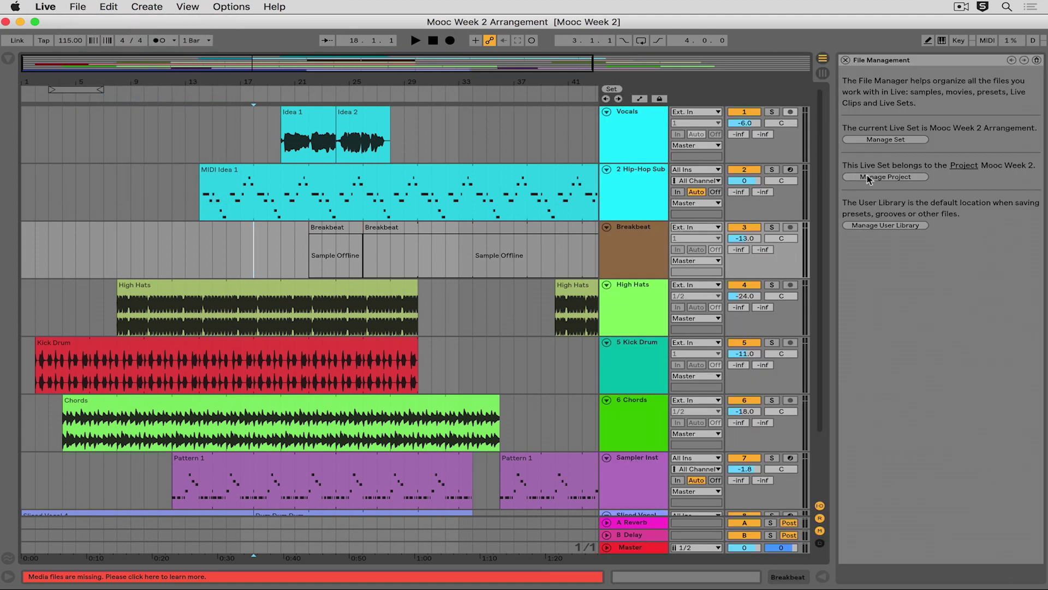
{"action": "left_click", "coordinate": [918, 178]}
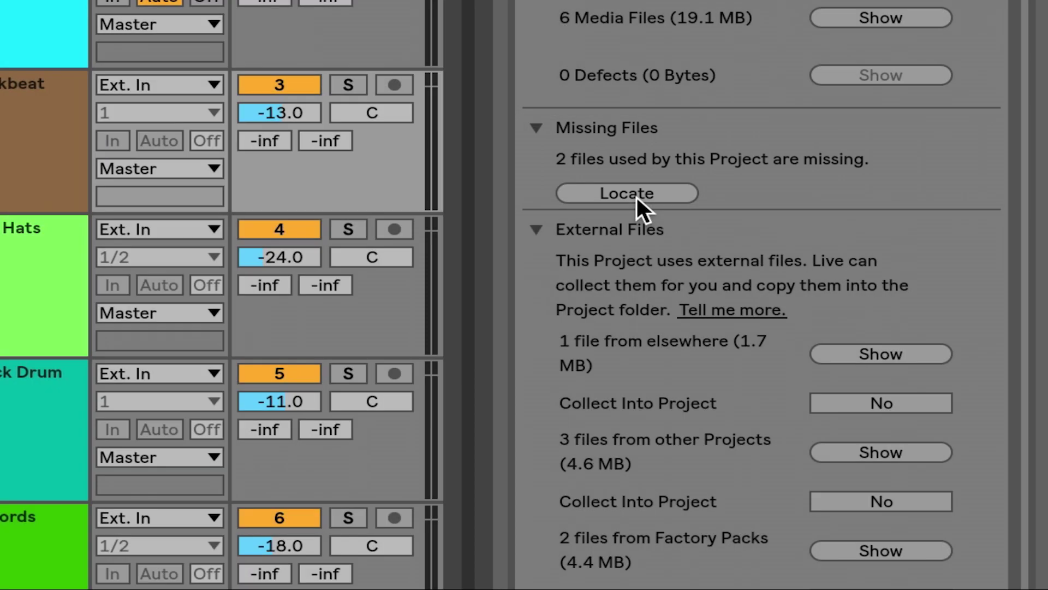
{"action": "left_click", "coordinate": [636, 194]}
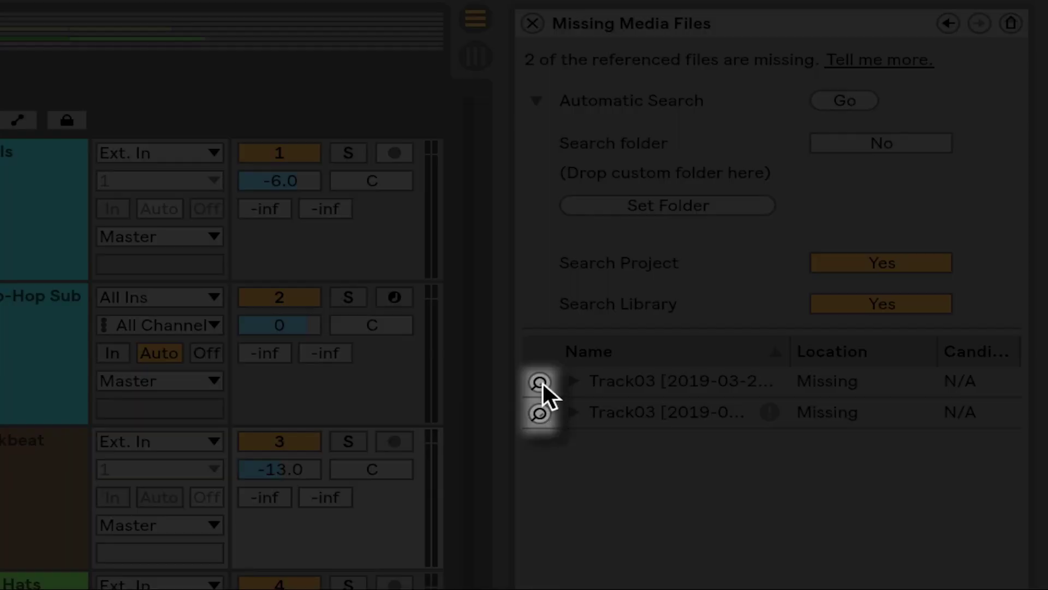
Relink the first missing Track03 file to the found .wav and let Live resolve the second
{"action": "left_click", "coordinate": [540, 382]}
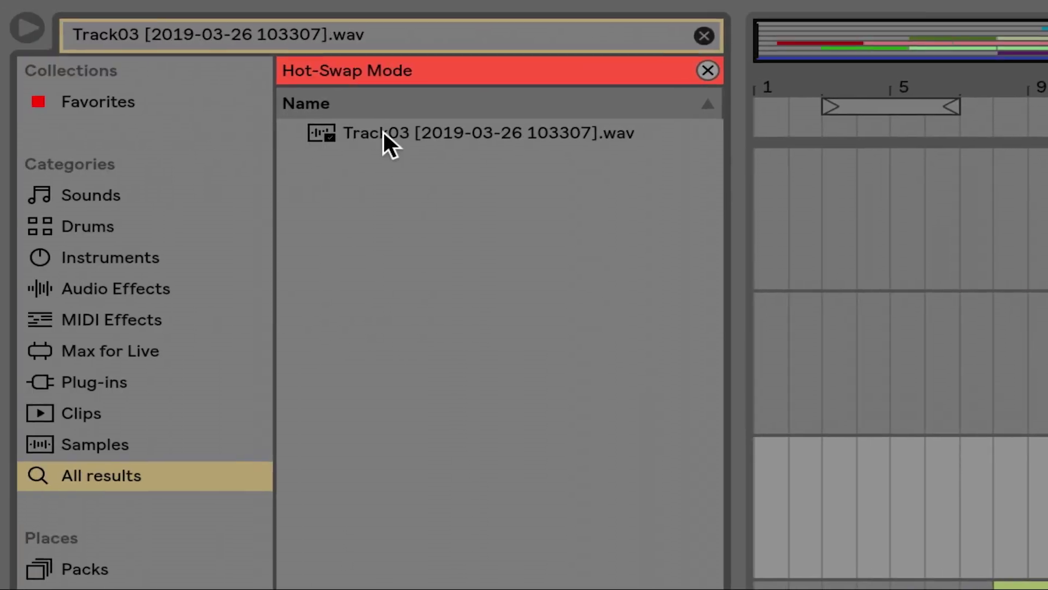
{"action": "double_click", "coordinate": [383, 132]}
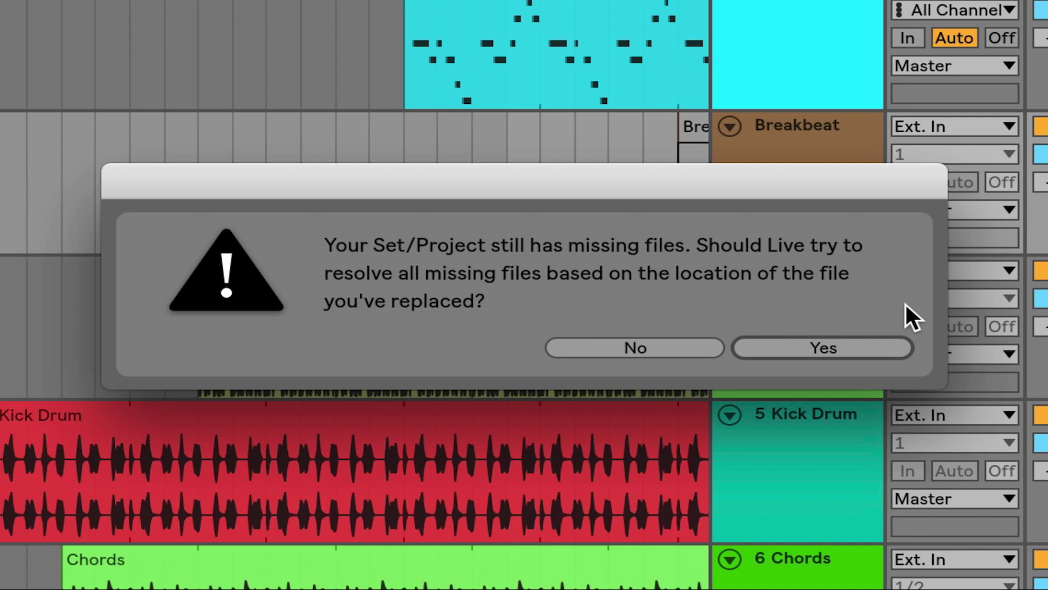
{"action": "left_click", "coordinate": [859, 346]}
{"action": "left_click", "coordinate": [847, 345]}
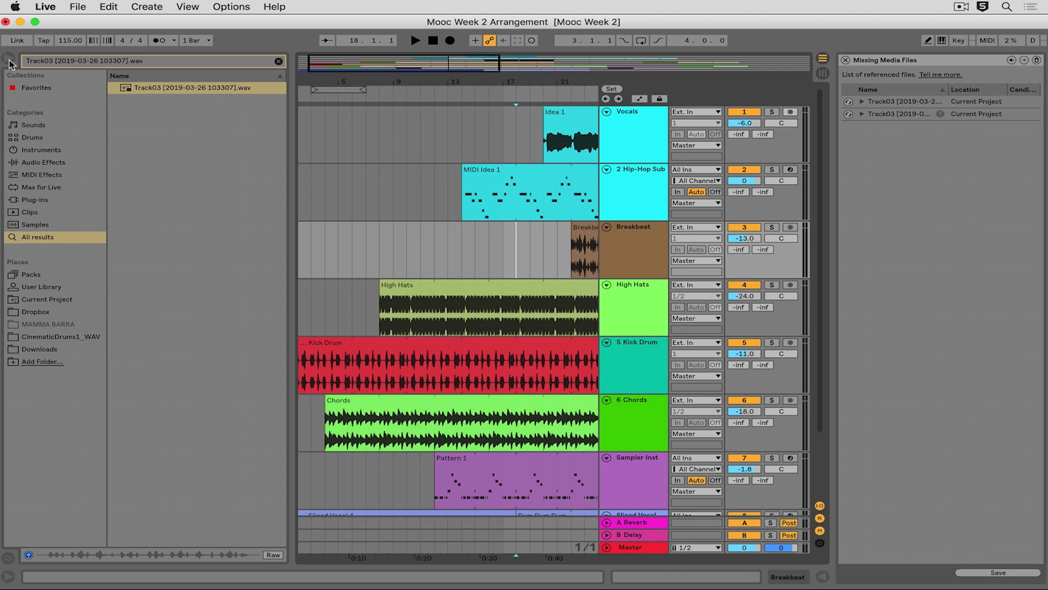
Hide the browser and run Collect All and Save again on the repaired set
{"action": "left_click", "coordinate": [8, 59]}
{"action": "scroll", "coordinate": [296, 232], "scroll_direction": "right", "scroll_amount": 1}
{"action": "scroll", "coordinate": [295, 233], "scroll_direction": "right", "scroll_amount": 4}
{"action": "scroll", "coordinate": [296, 227], "scroll_direction": "left", "scroll_amount": 2}
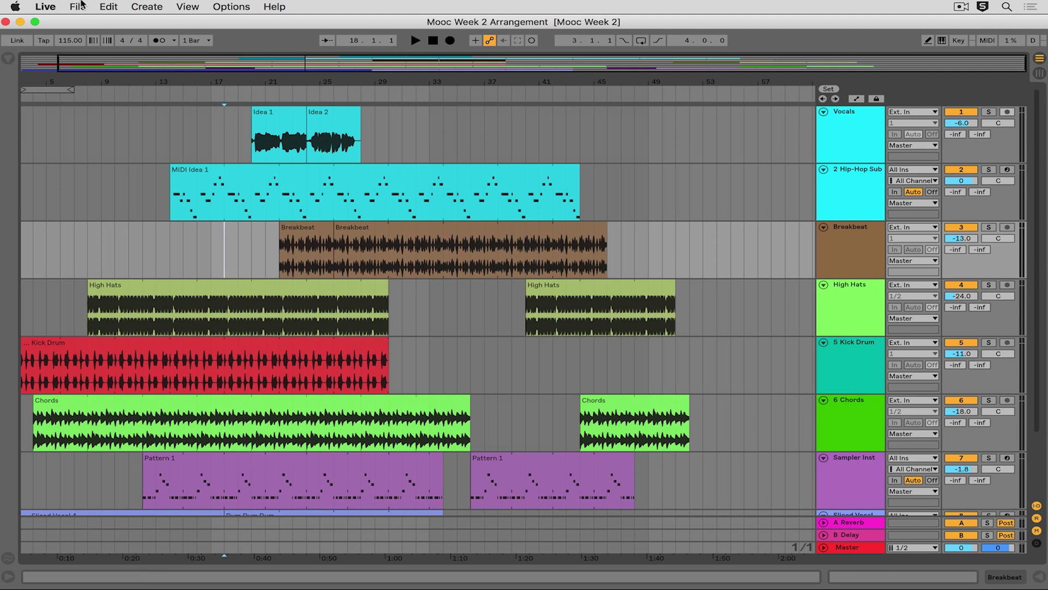
{"action": "left_click", "coordinate": [78, 7]}
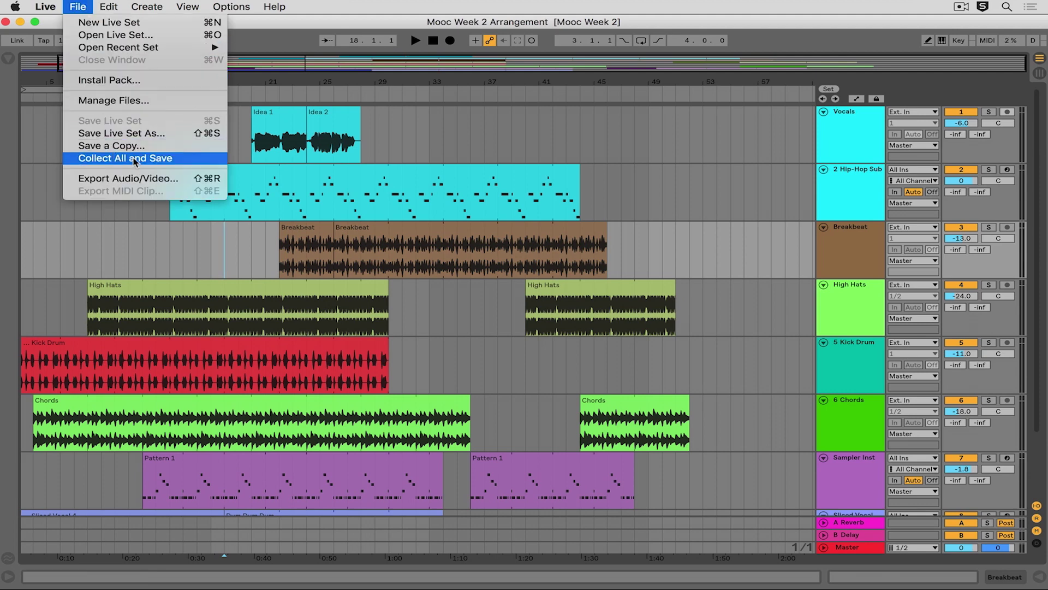
{"action": "left_click", "coordinate": [190, 161]}
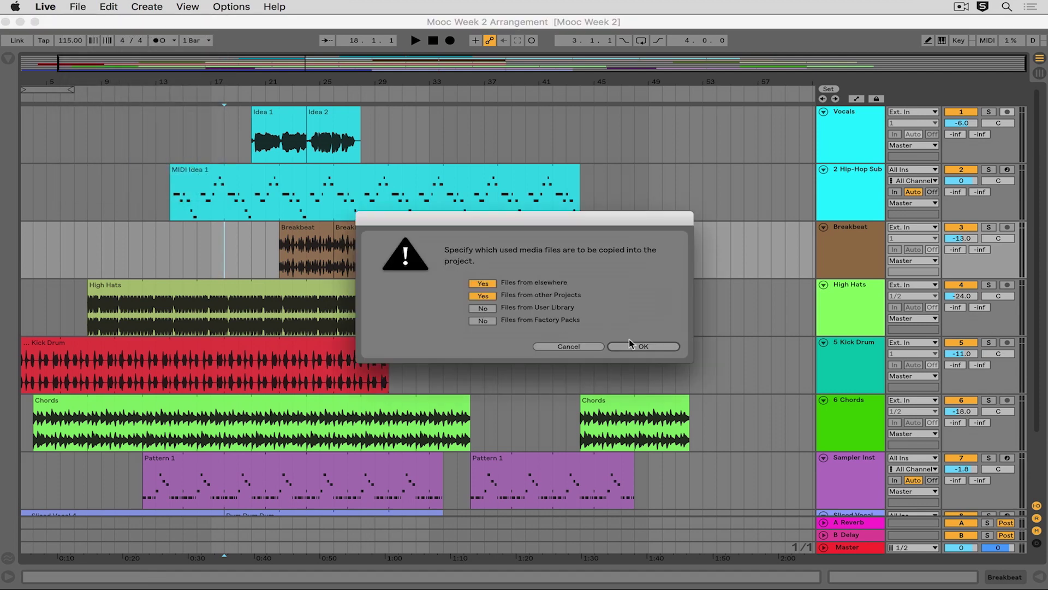
{"action": "left_click", "coordinate": [645, 346]}
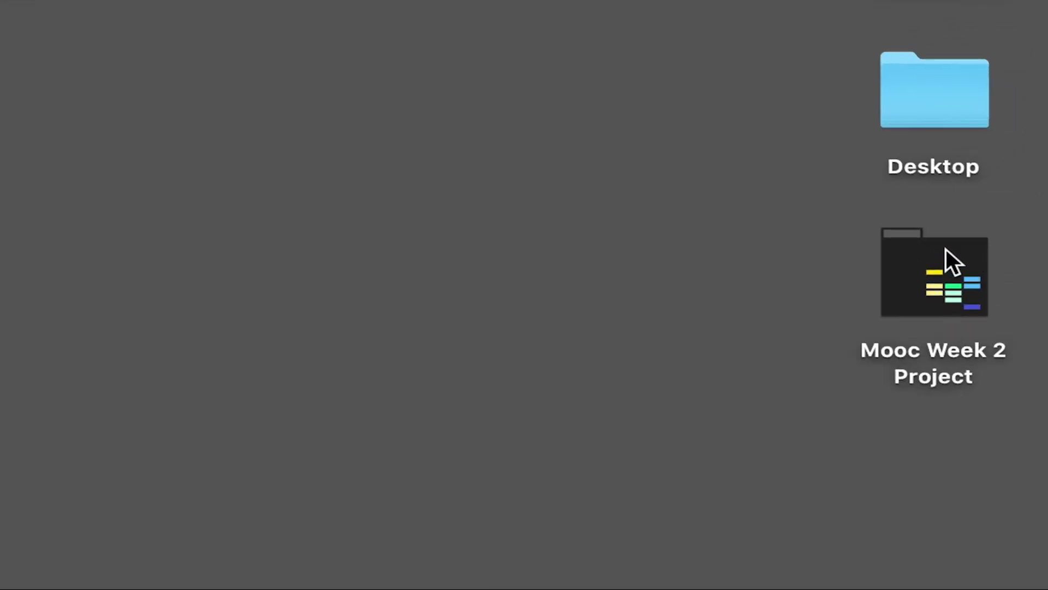
Open Mooc Week 2 Project in Finder and preview both .als set files
{"action": "double_click", "coordinate": [952, 251]}
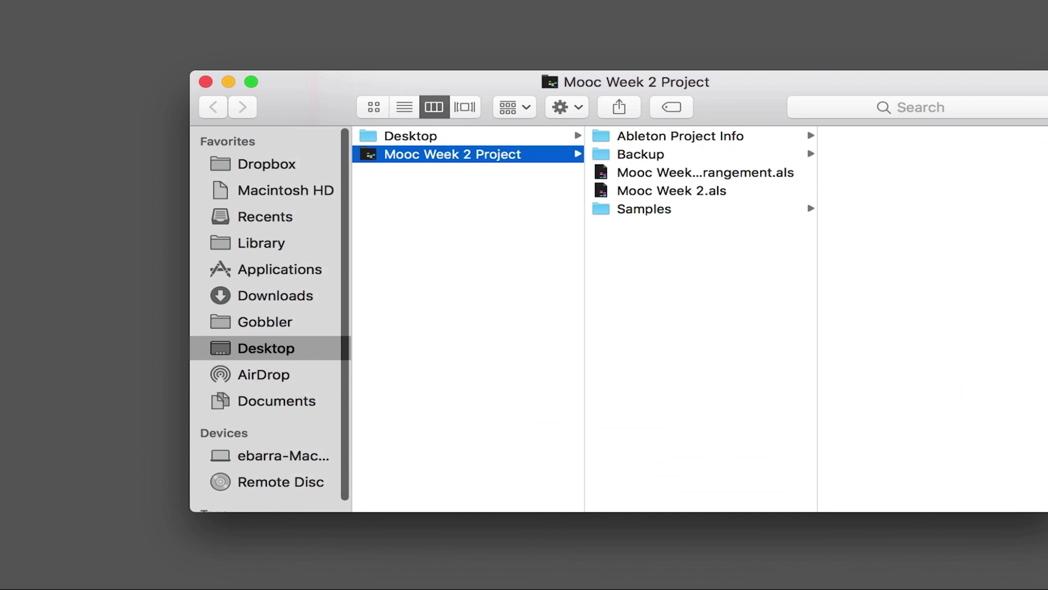
{"action": "left_click_drag", "start_coordinate": [492, 79], "coordinate": [389, 78]}
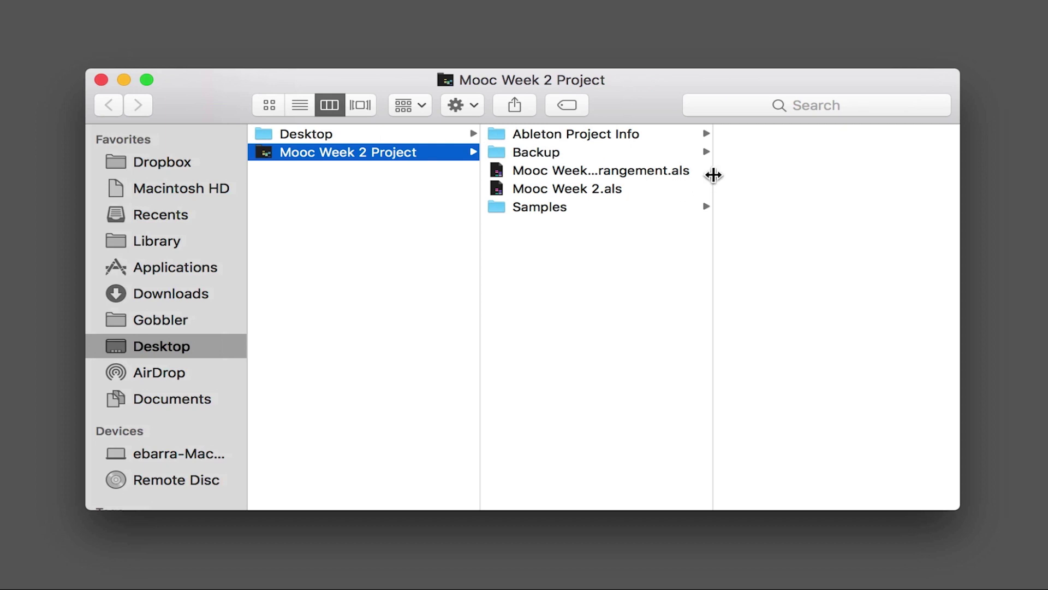
{"action": "left_click_drag", "start_coordinate": [713, 174], "coordinate": [834, 175]}
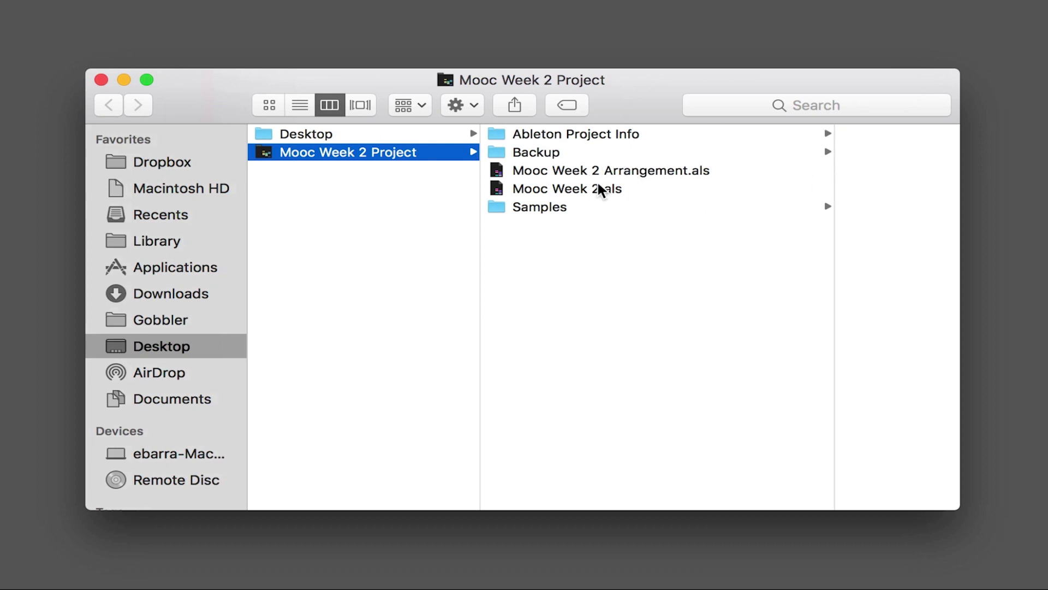
{"action": "left_click", "coordinate": [662, 190]}
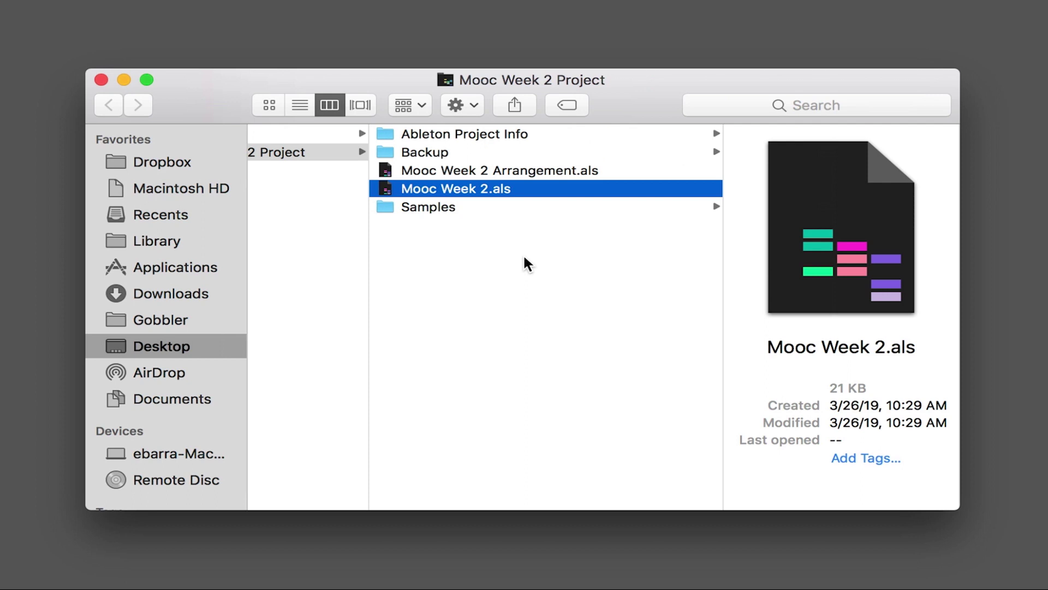
{"action": "left_click", "coordinate": [527, 169]}
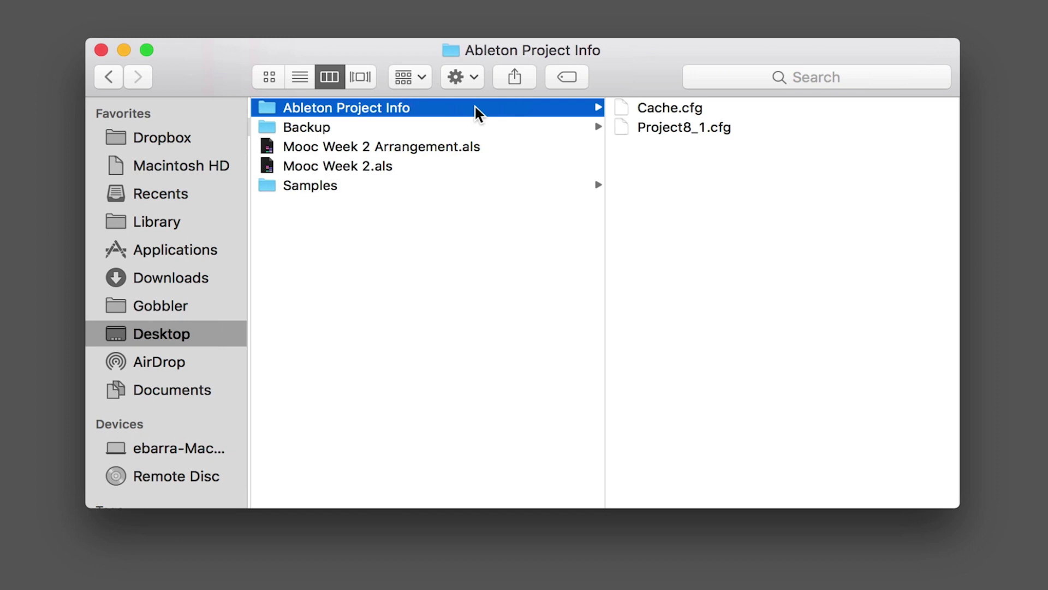
Show the Backup folder's three timestamped arrangement backups
{"action": "left_click", "coordinate": [457, 127]}
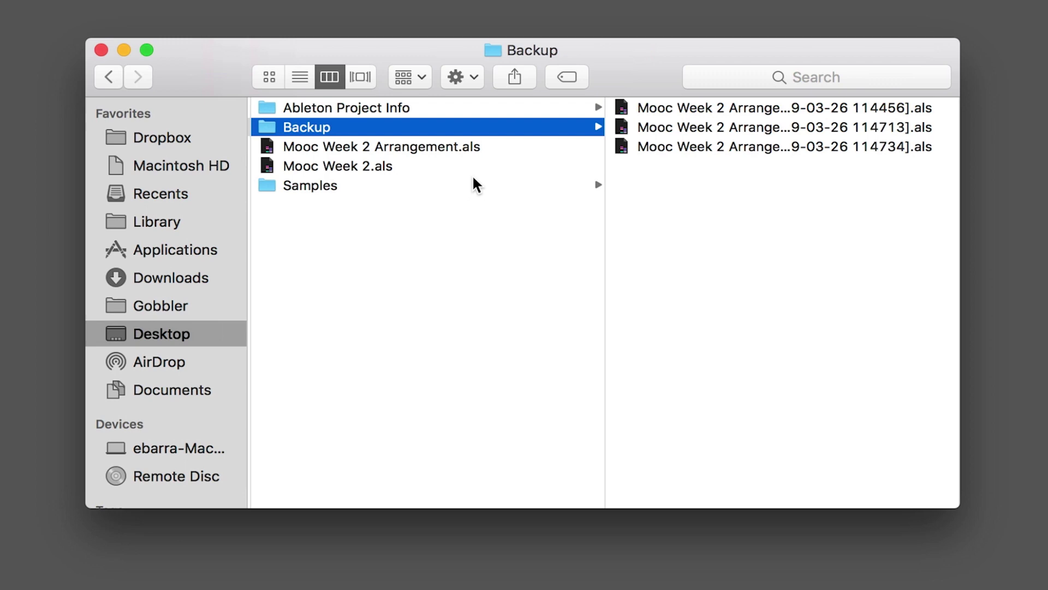
{"action": "scroll", "coordinate": [470, 173], "scroll_direction": "left", "scroll_amount": 2}
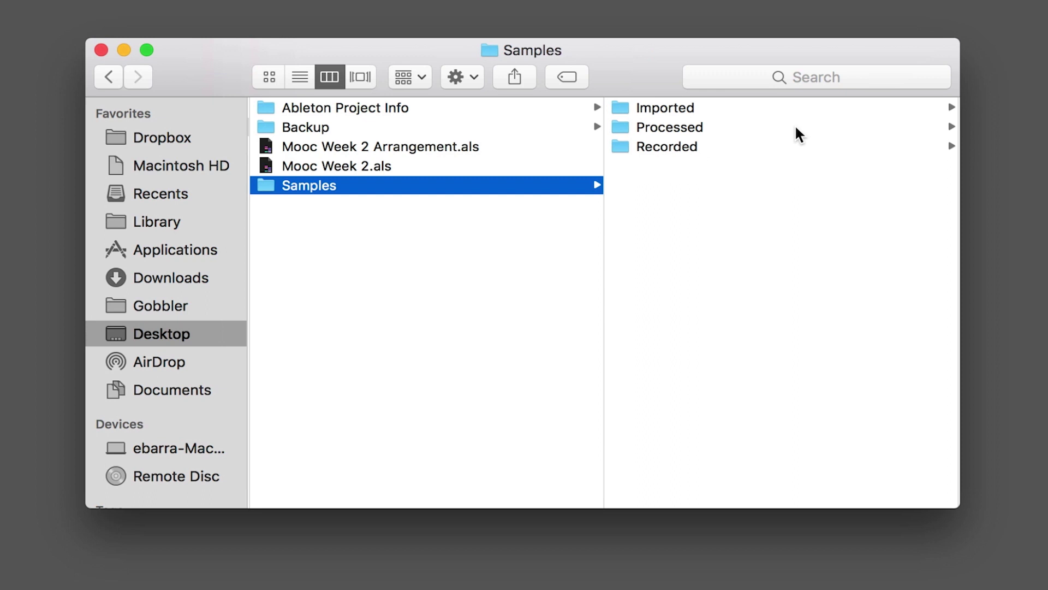
Browse the Imported, Processed, Crop and Freeze subfolders of Samples
{"action": "left_click", "coordinate": [754, 111]}
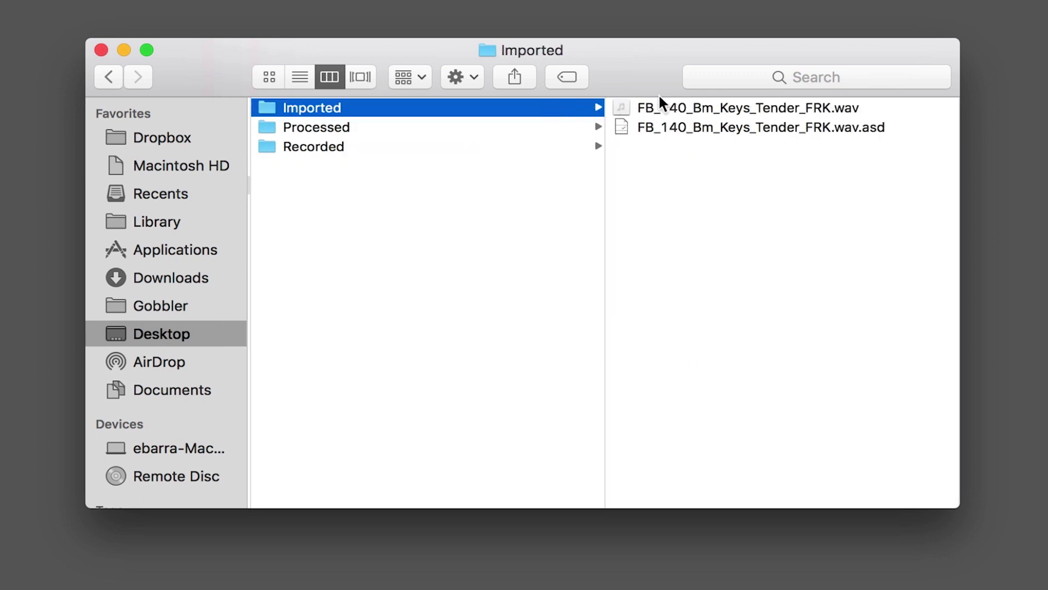
{"action": "left_click", "coordinate": [349, 127]}
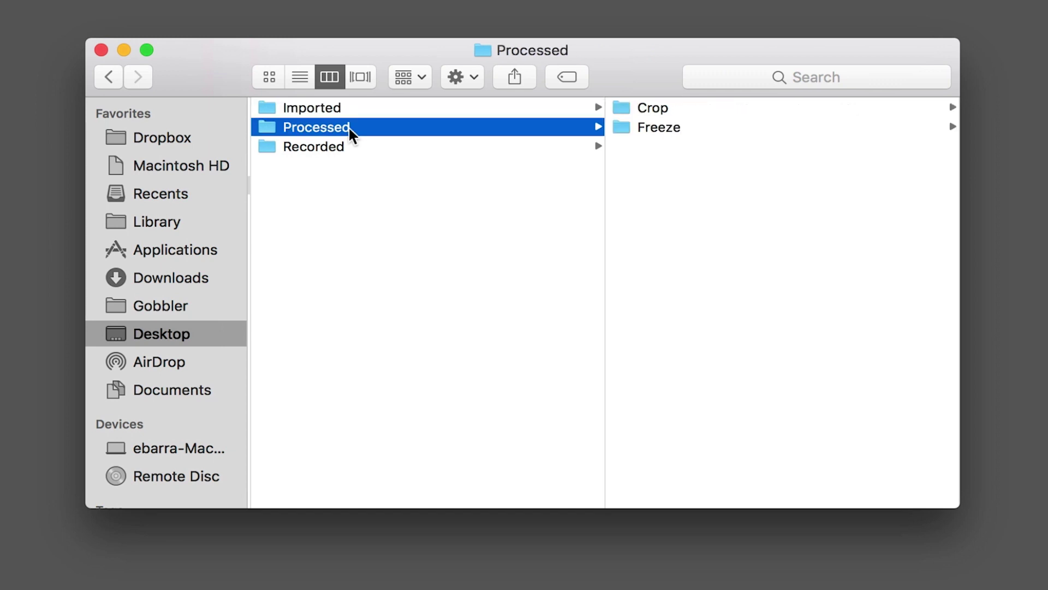
{"action": "left_click", "coordinate": [699, 108]}
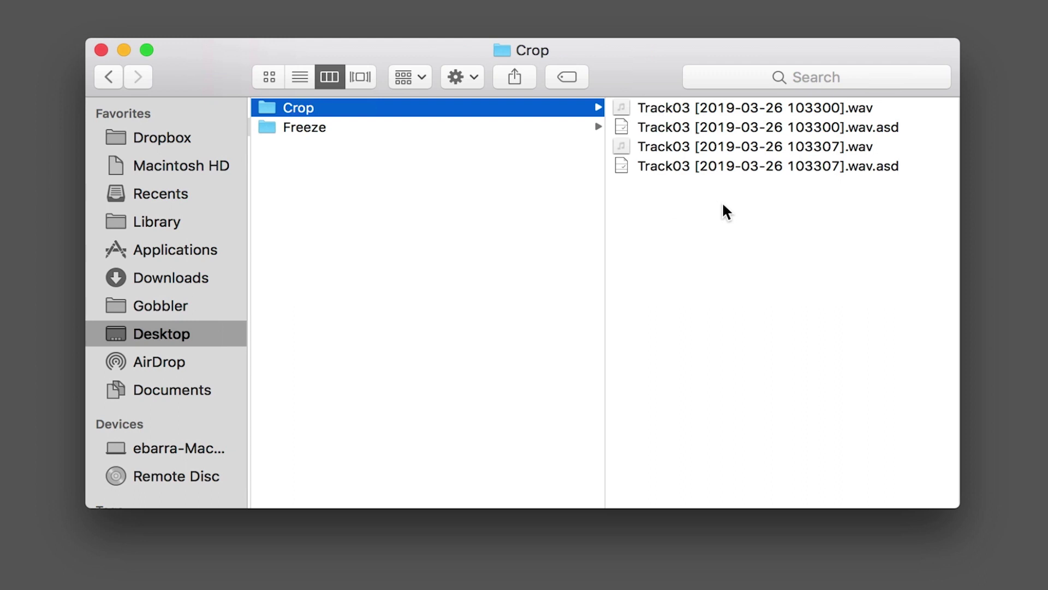
{"action": "left_click", "coordinate": [481, 130]}
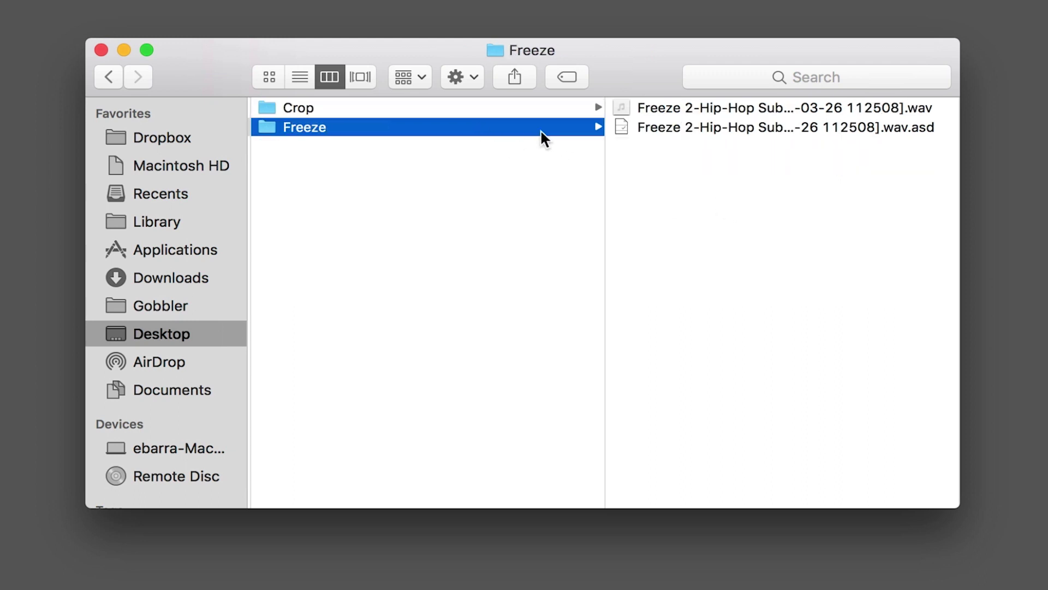
{"action": "scroll", "coordinate": [540, 129], "scroll_direction": "left", "scroll_amount": 5}
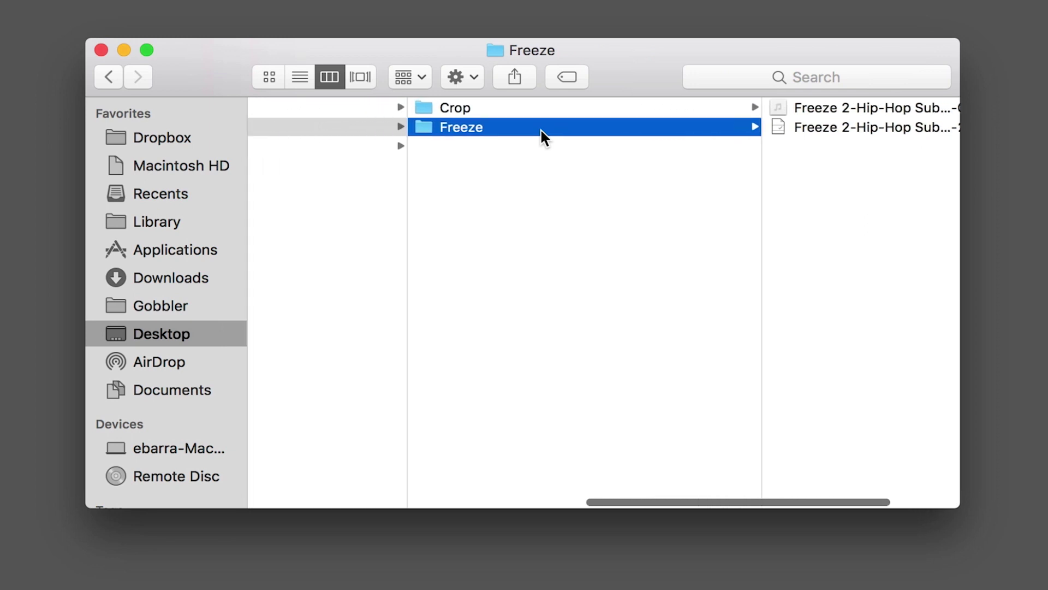
{"action": "scroll", "coordinate": [540, 129], "scroll_direction": "left", "scroll_amount": 1}
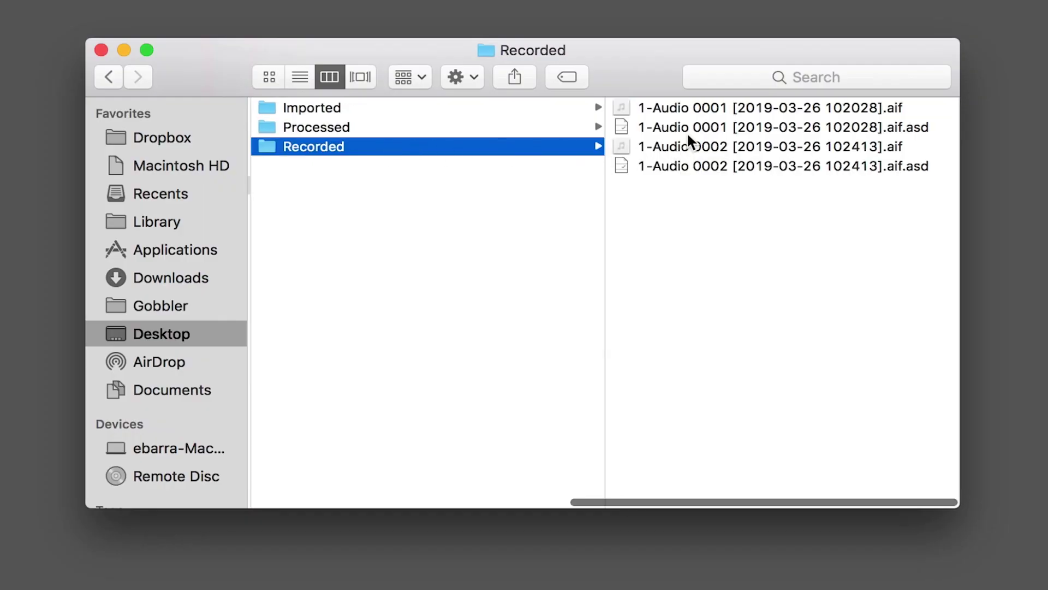
Preview both recorded .aif files, then scroll back to the project's top-level columns
{"action": "left_click", "coordinate": [679, 107]}
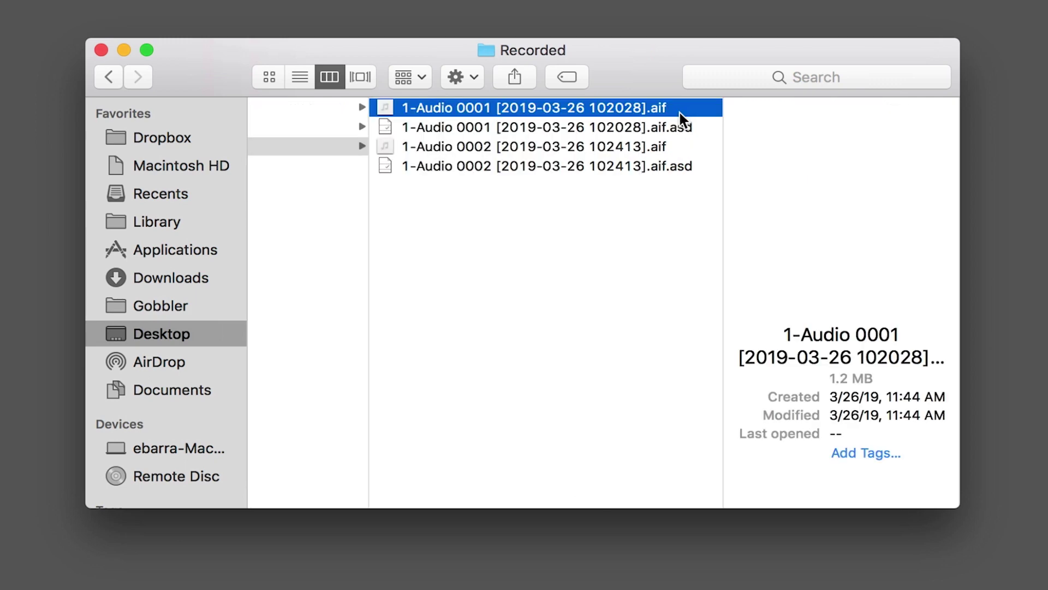
{"action": "left_click", "coordinate": [605, 146]}
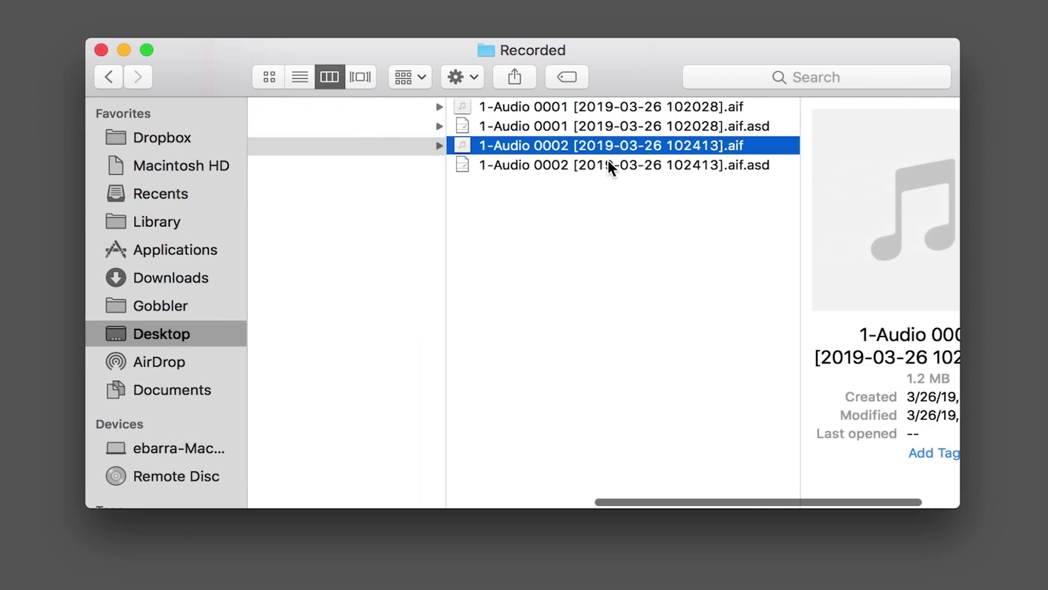
{"action": "scroll", "coordinate": [607, 159], "scroll_direction": "left", "scroll_amount": 5}
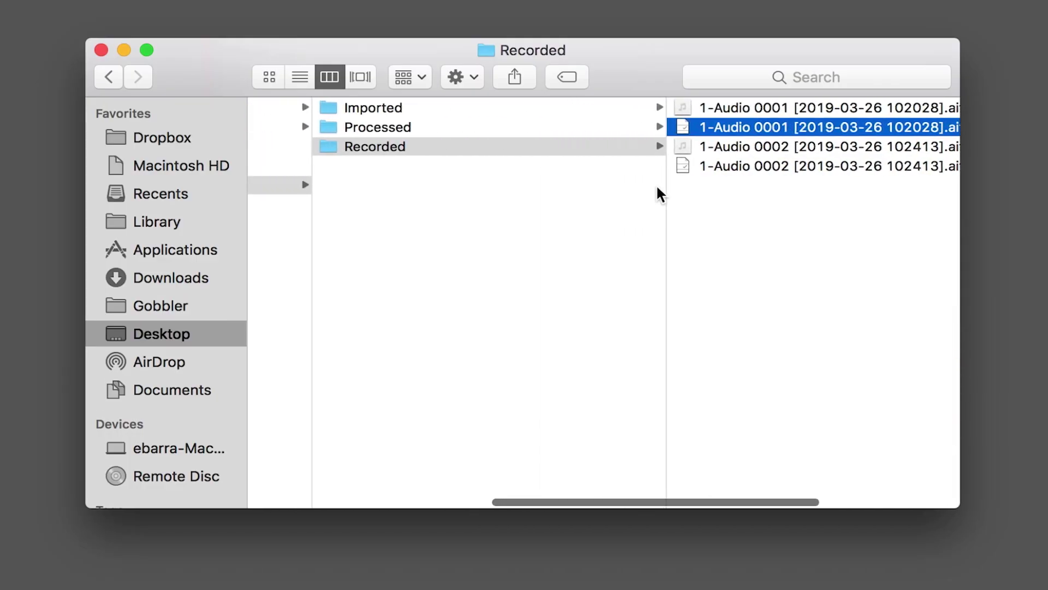
{"action": "scroll", "coordinate": [656, 185], "scroll_direction": "left", "scroll_amount": 3}
{"action": "scroll", "coordinate": [656, 184], "scroll_direction": "left", "scroll_amount": 1}
{"action": "scroll", "coordinate": [656, 184], "scroll_direction": "left", "scroll_amount": 2}
{"action": "scroll", "coordinate": [656, 184], "scroll_direction": "left", "scroll_amount": 2}
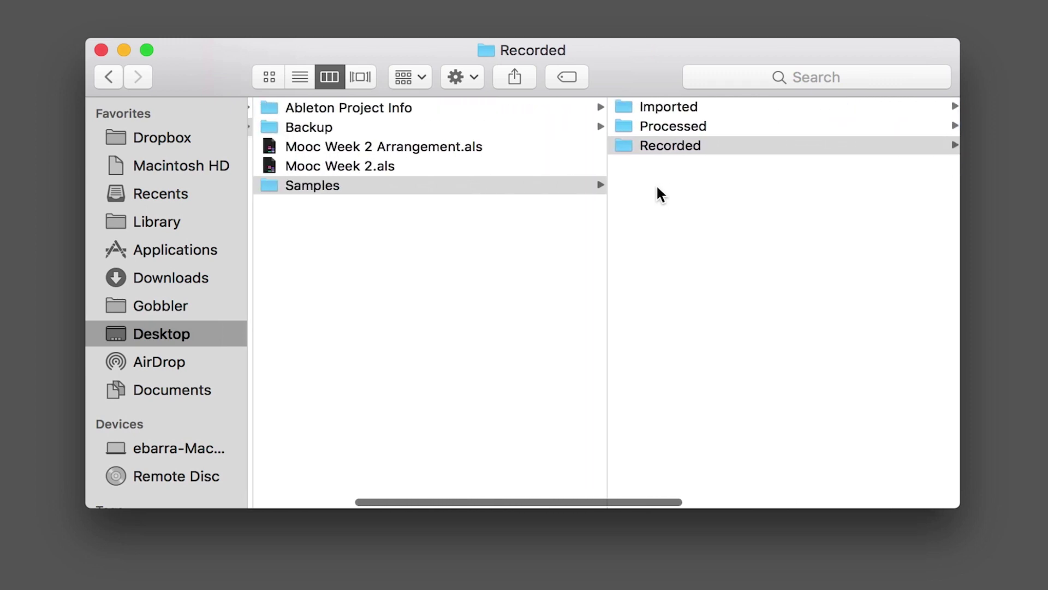
{"action": "scroll", "coordinate": [656, 184], "scroll_direction": "left", "scroll_amount": 1}
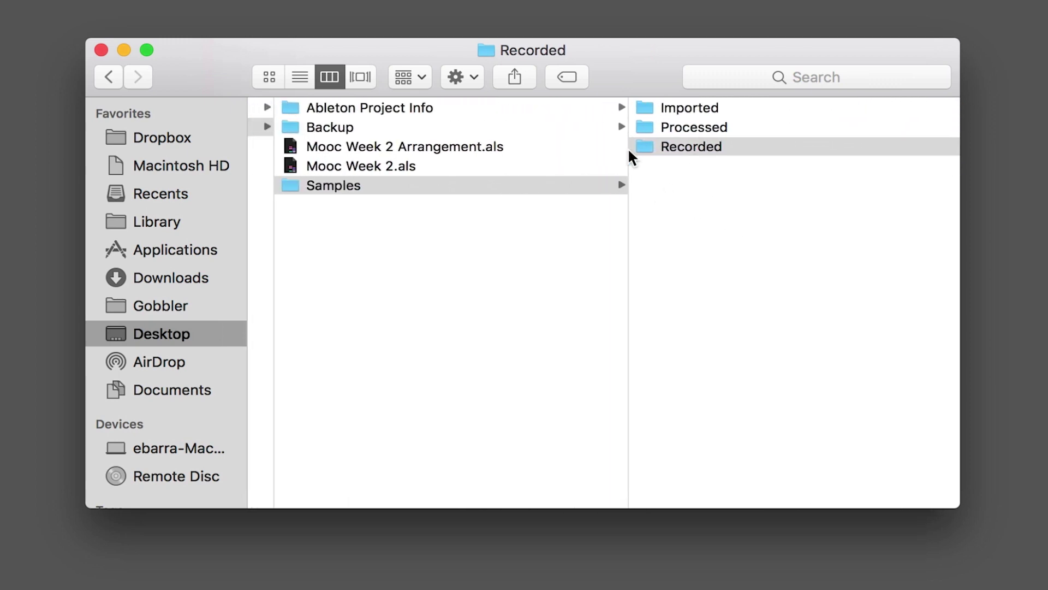
{"action": "scroll", "coordinate": [403, 240], "scroll_direction": "left", "scroll_amount": 2}
{"action": "scroll", "coordinate": [404, 241], "scroll_direction": "left", "scroll_amount": 1}
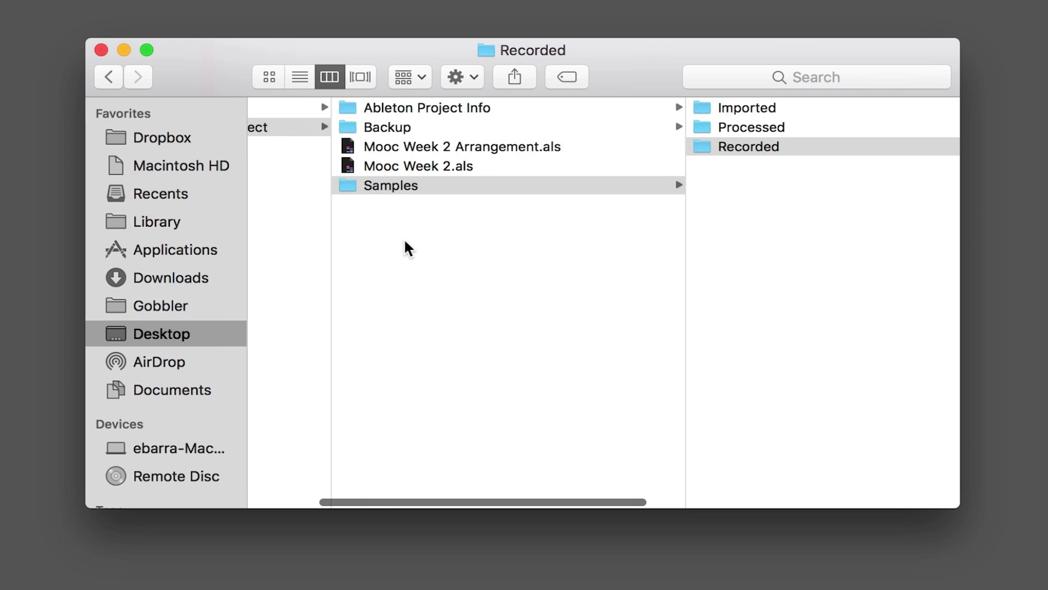
Create a new folder named 'Exports' inside Mooc Week 2 Project
{"action": "left_click", "coordinate": [404, 238]}
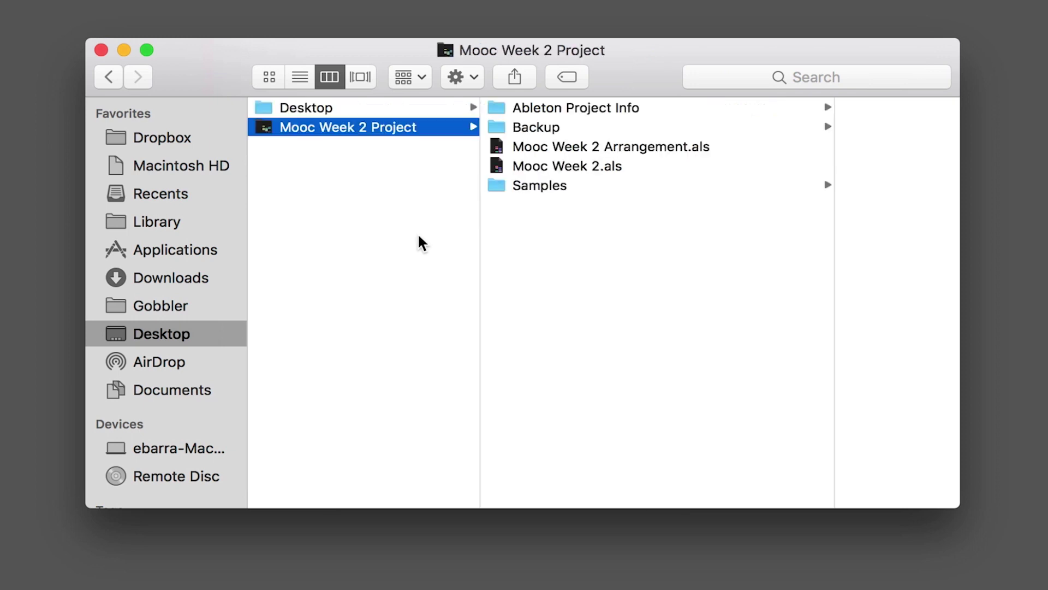
{"action": "right_click", "coordinate": [514, 236]}
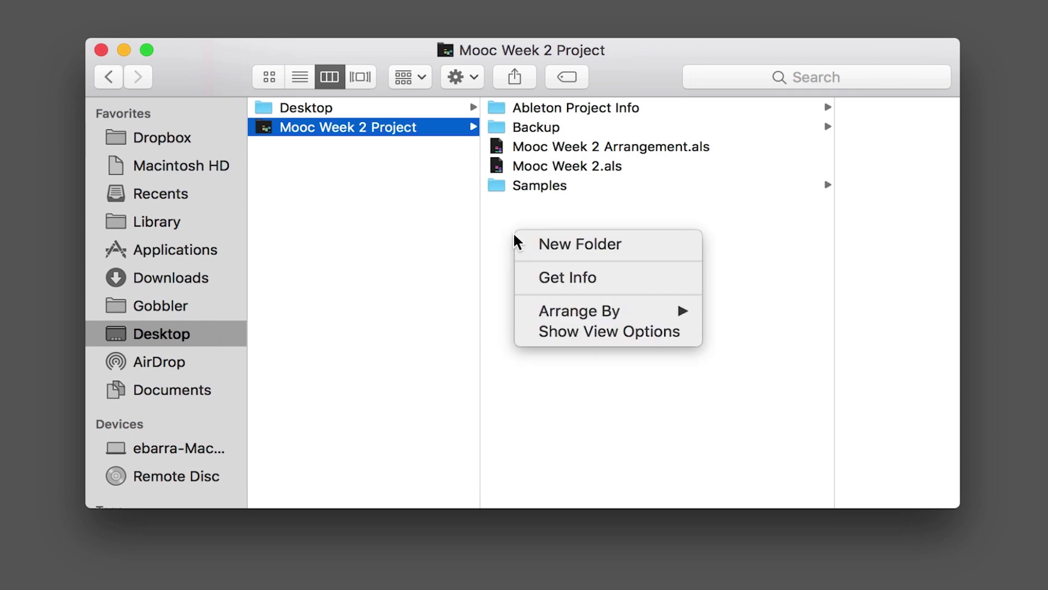
{"action": "left_click", "coordinate": [576, 240]}
{"action": "type", "text": "Exports"}
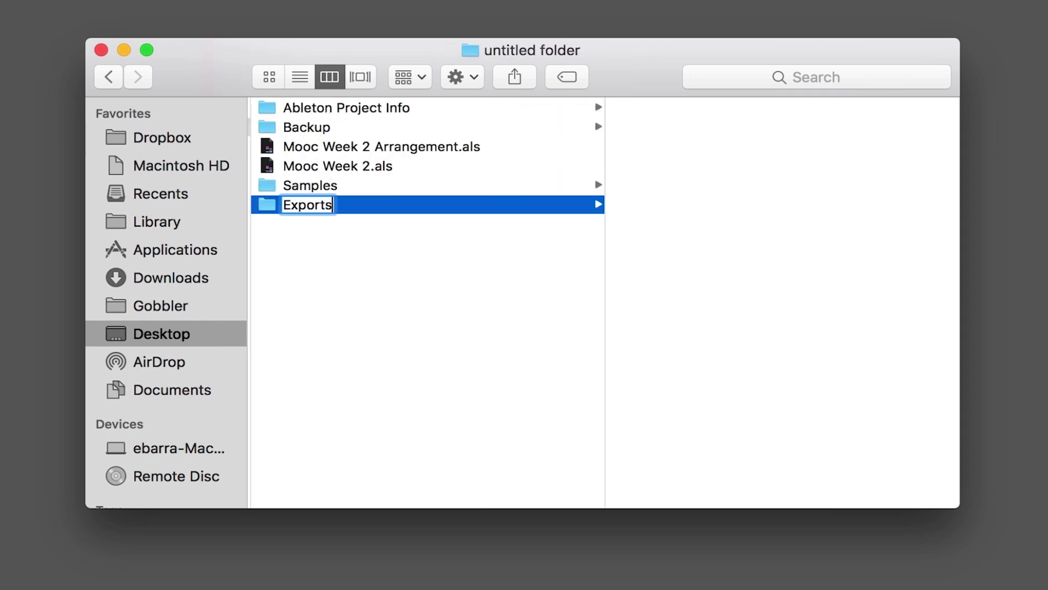
{"action": "key", "text": "Return"}
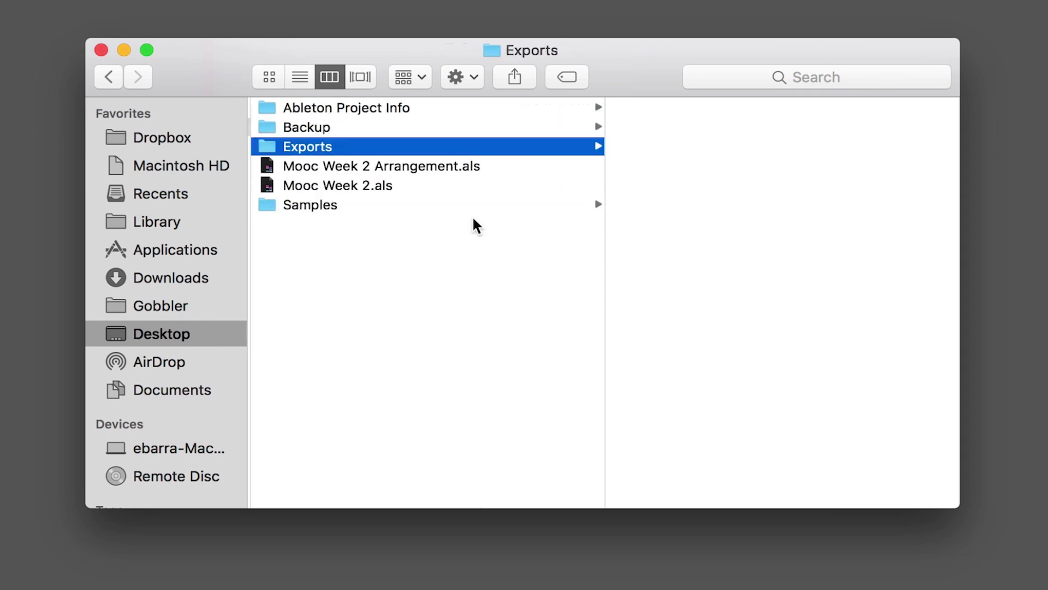
{"action": "scroll", "coordinate": [417, 330], "scroll_direction": "left", "scroll_amount": 3}
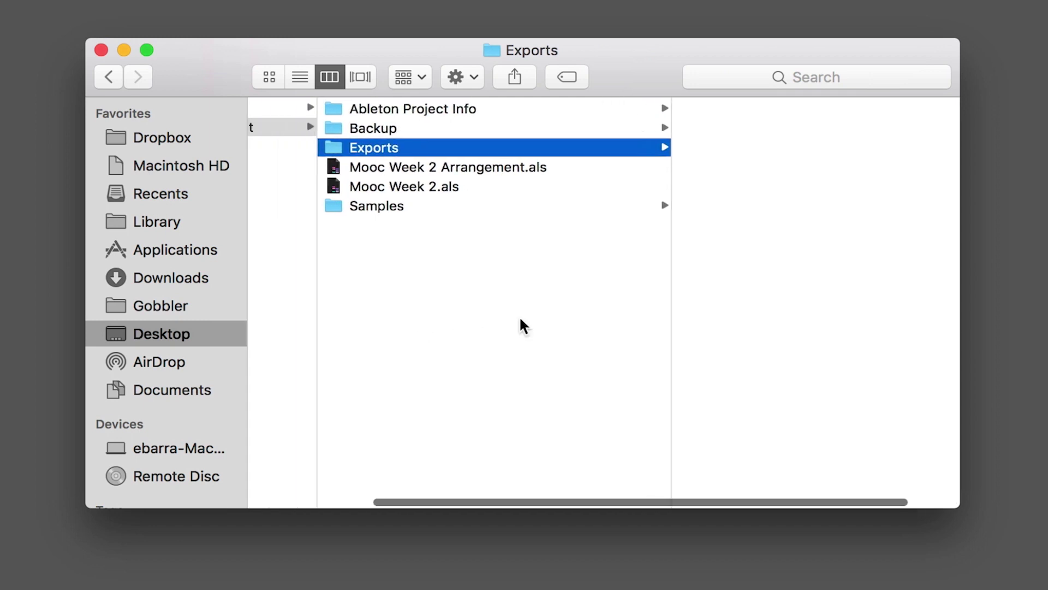